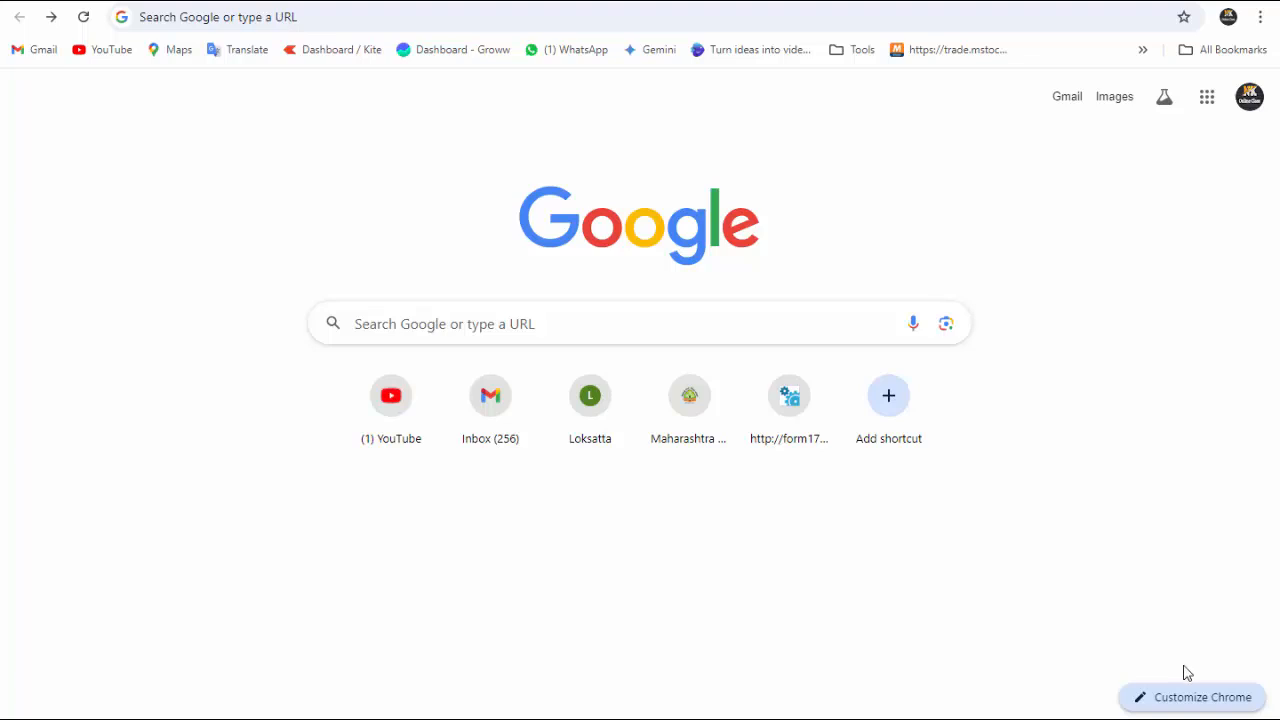
Step: Search Google for mahahsscboard.in and open the Maharashtra State Board website
left_click(455, 316)
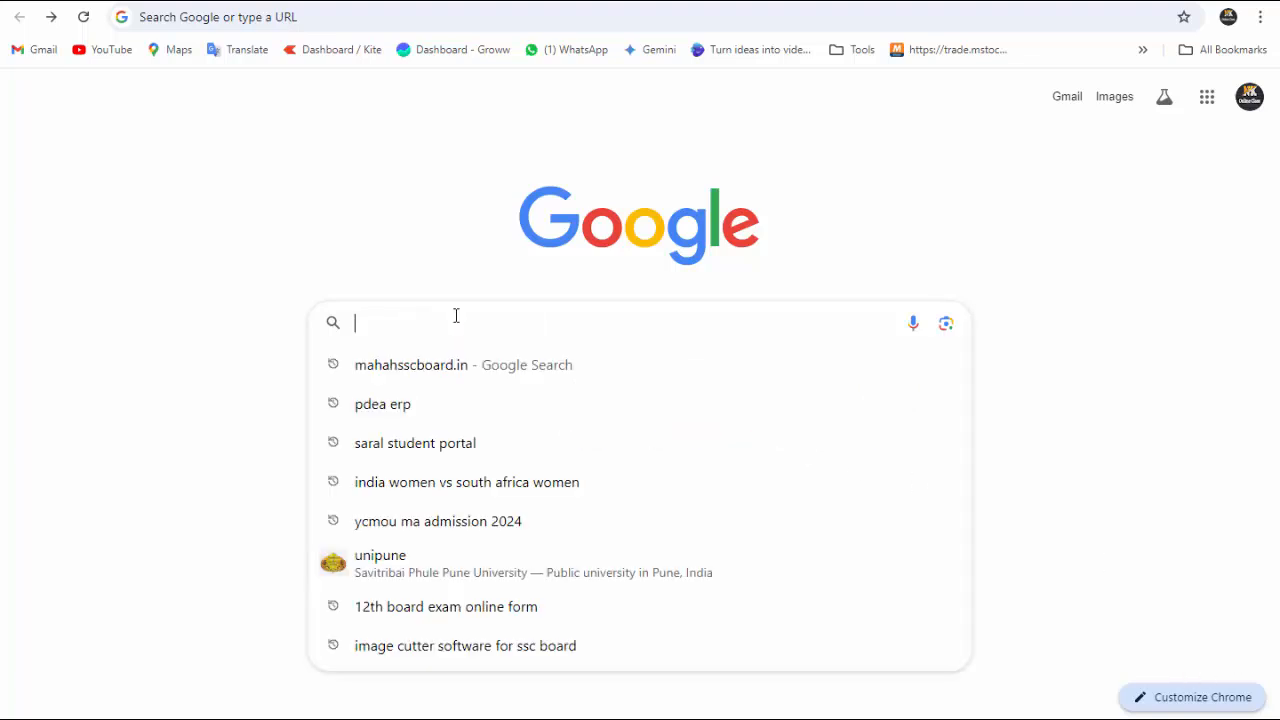
left_click(410, 365)
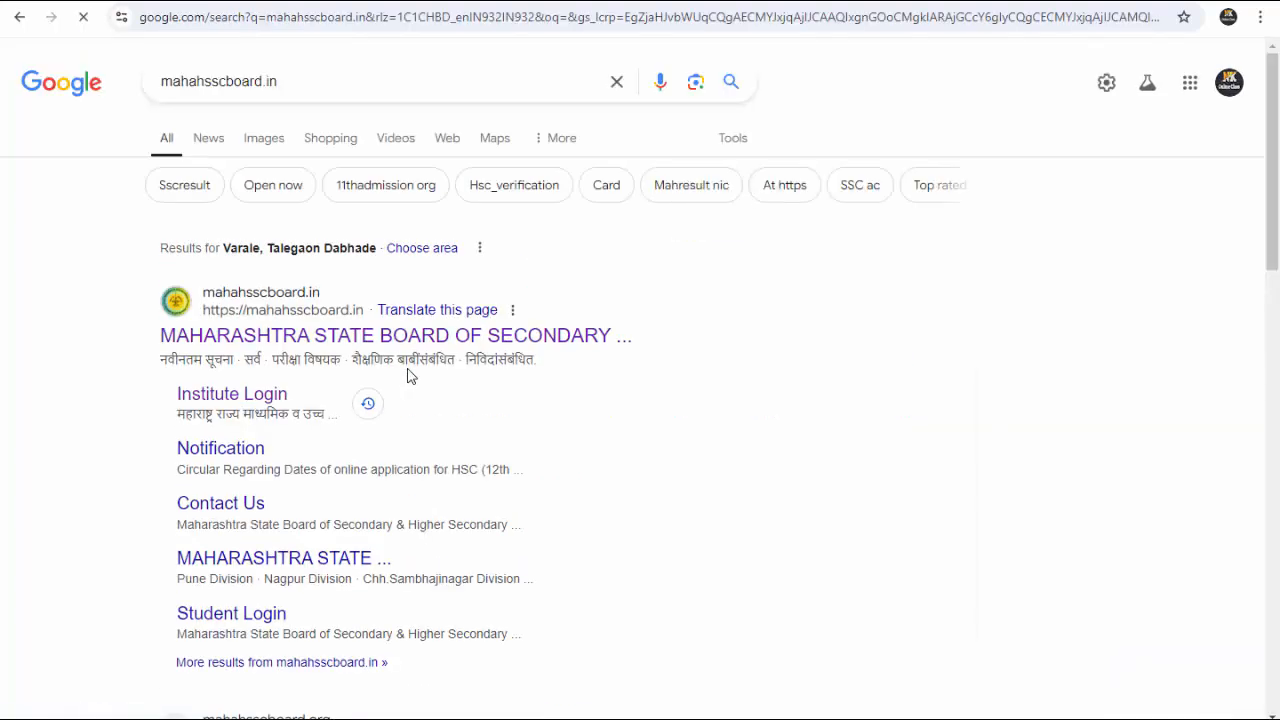
left_click(259, 340)
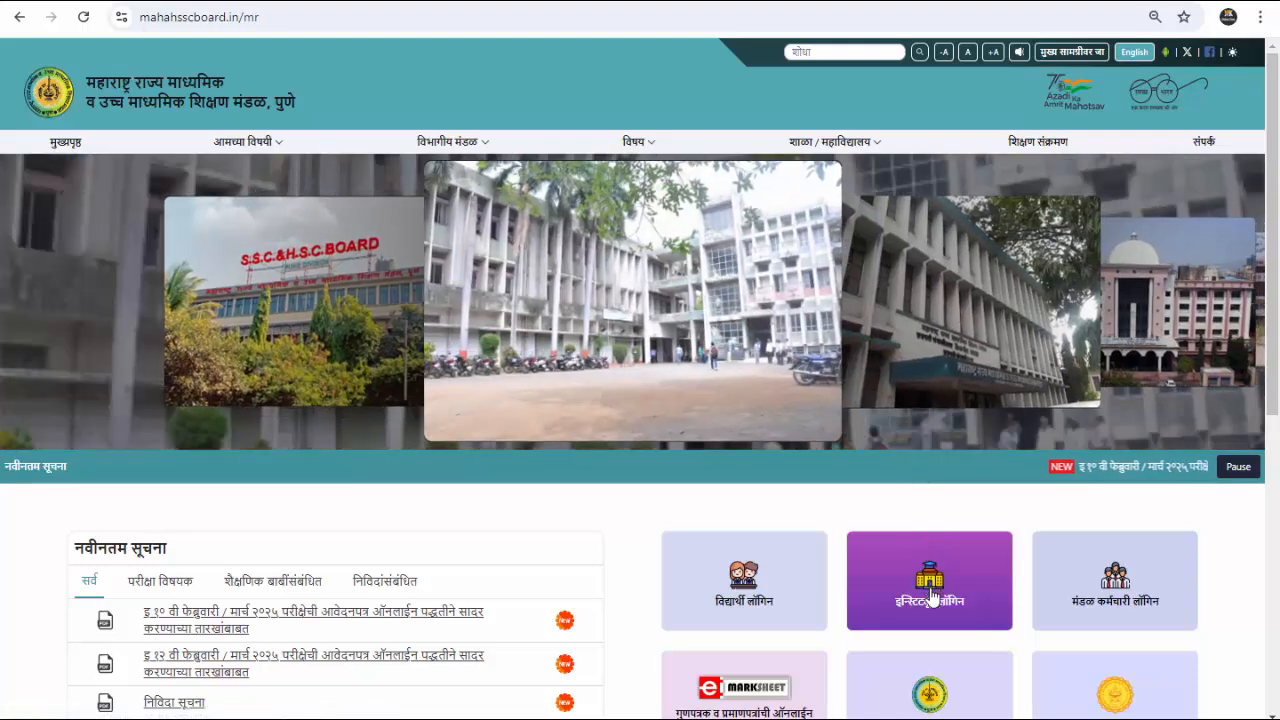
Step: Go to the institute login for HSC exam applications and sign in with the saved credentials
left_click(930, 596)
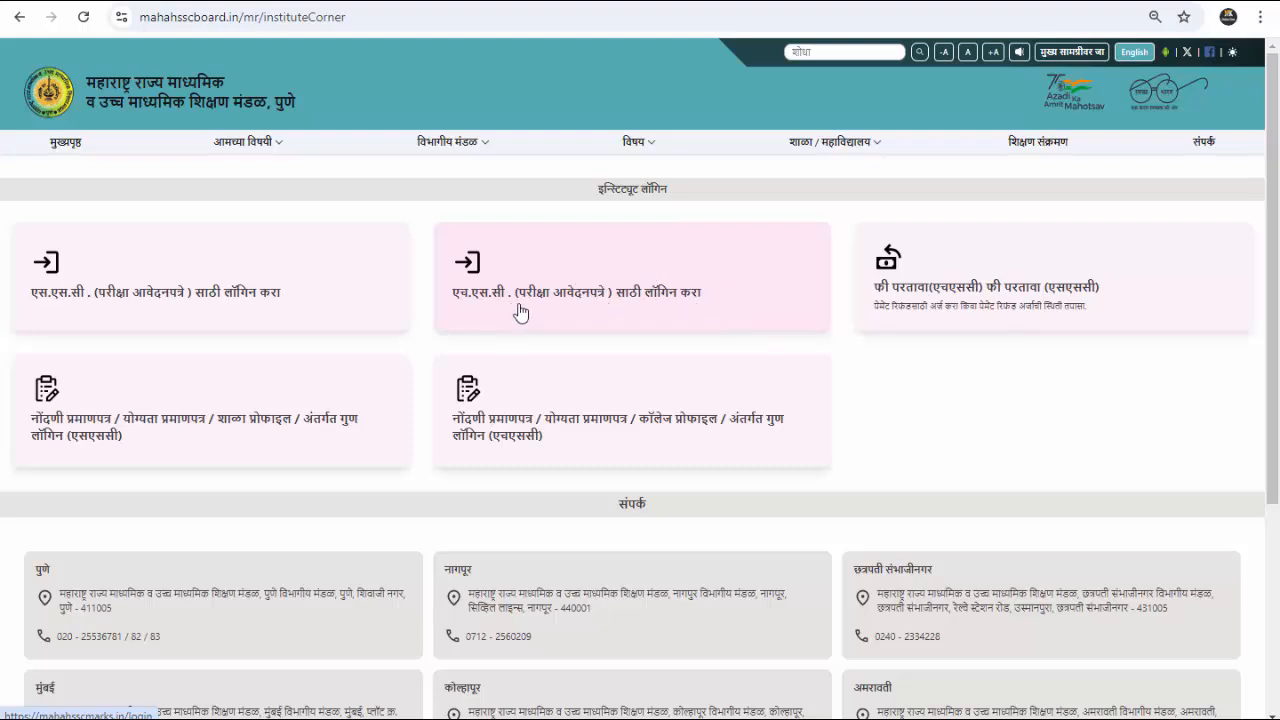
left_click(606, 294)
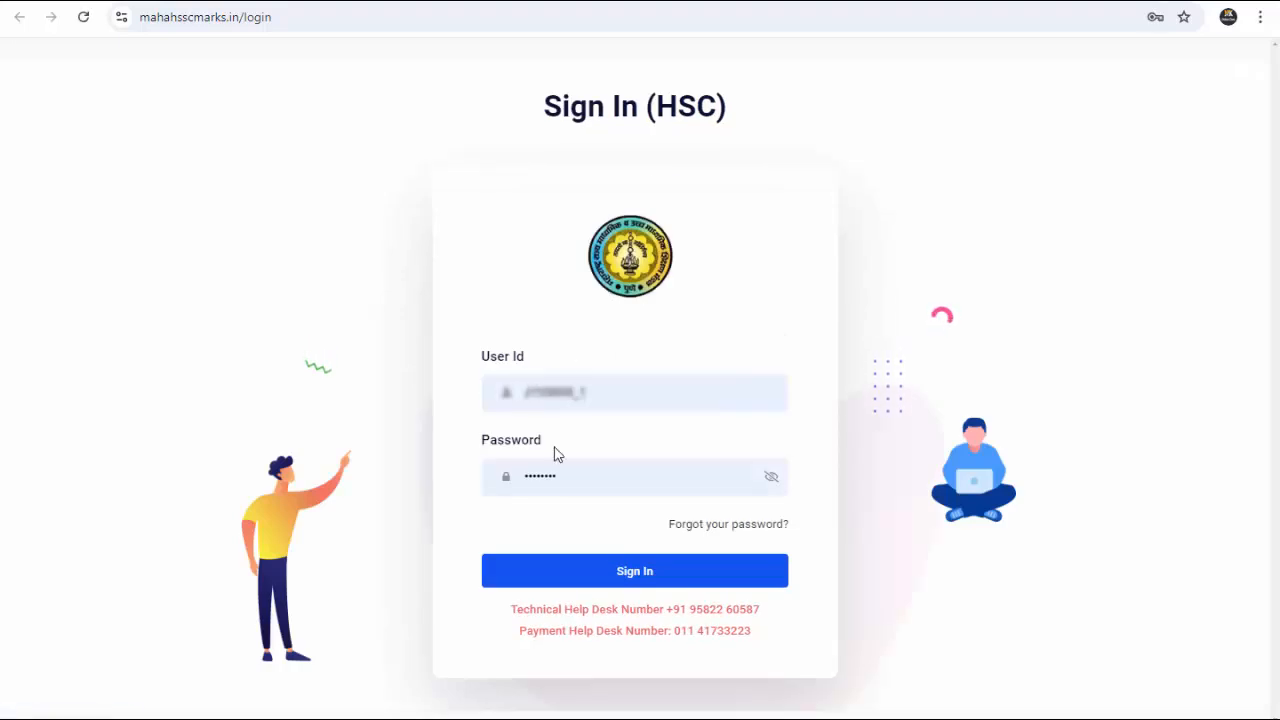
left_click(632, 575)
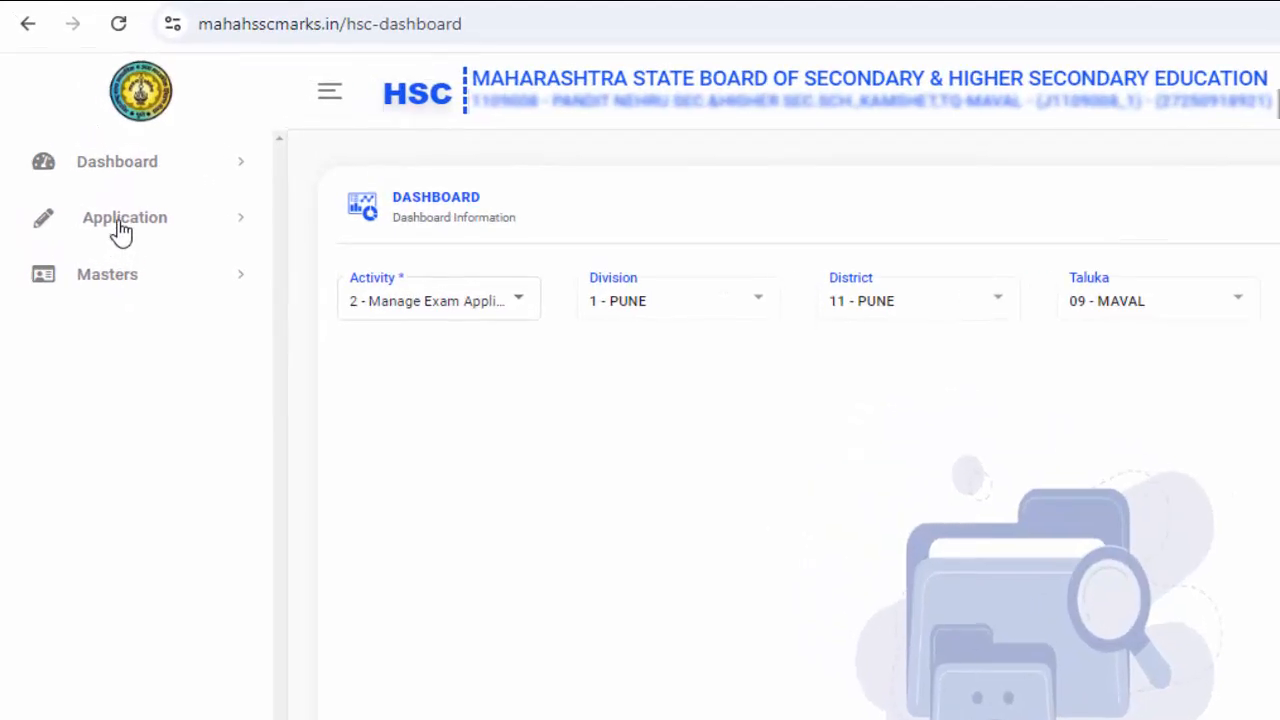
Step: Find the college's record among the portal's application pages and open its profile for editing
left_click(121, 231)
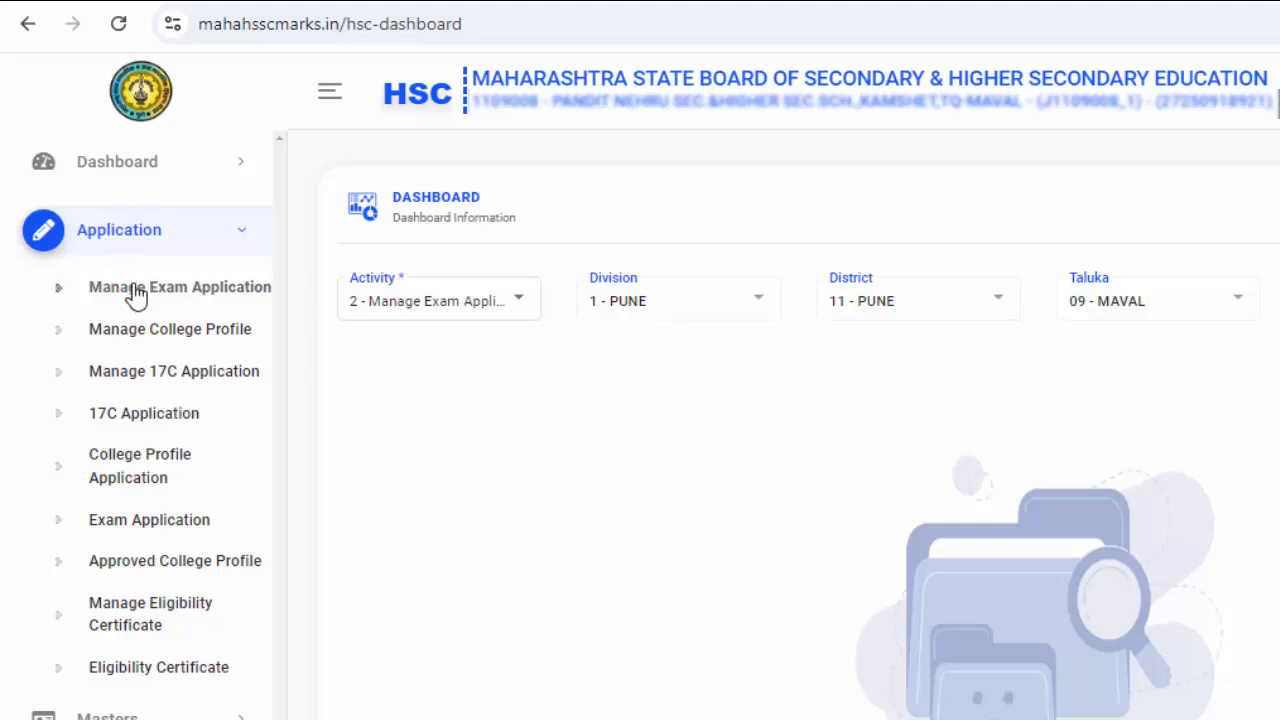
left_click(210, 290)
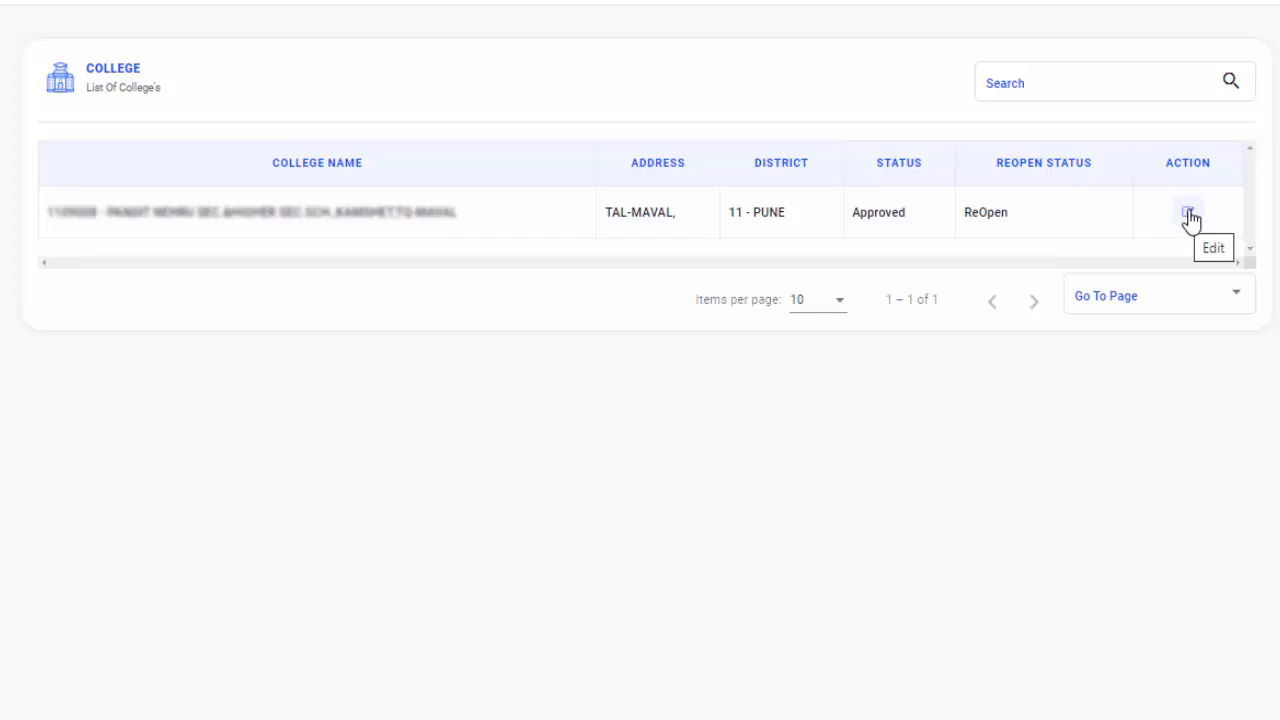
left_click(1189, 216)
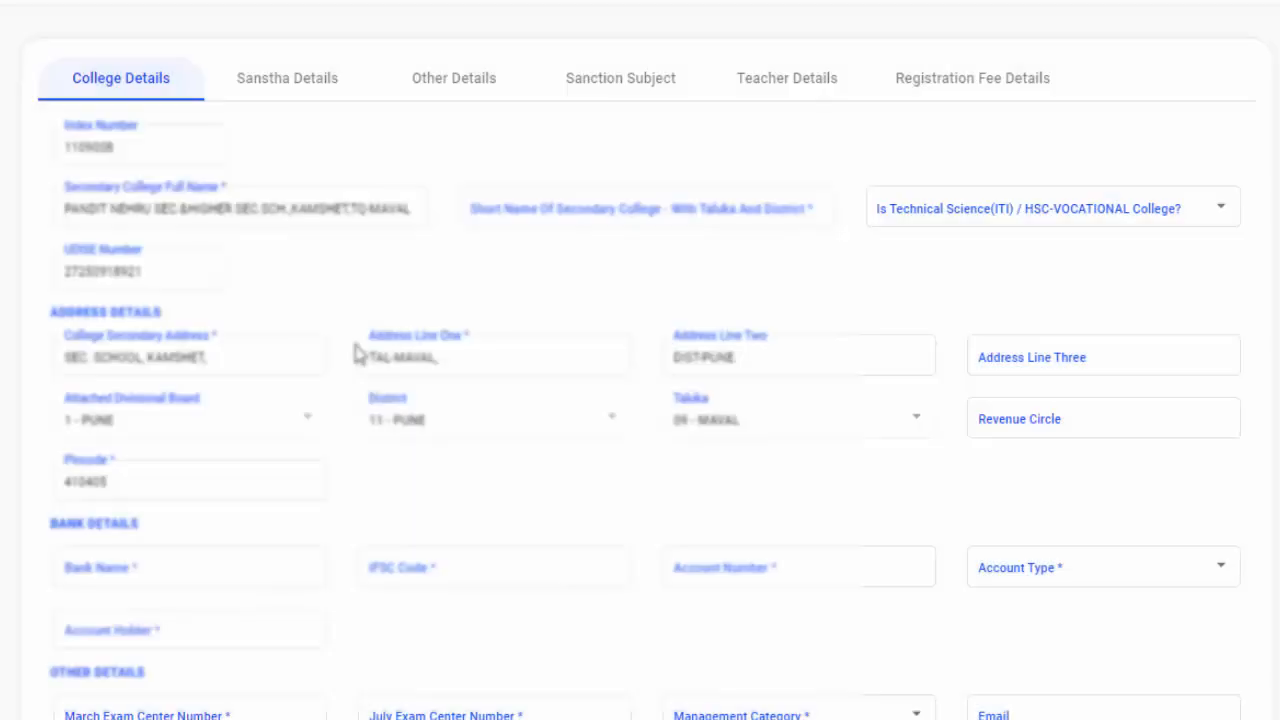
Step: Examine the address, bank and other fields required in the profile's College Details section
scroll(728, 298, "down", 1)
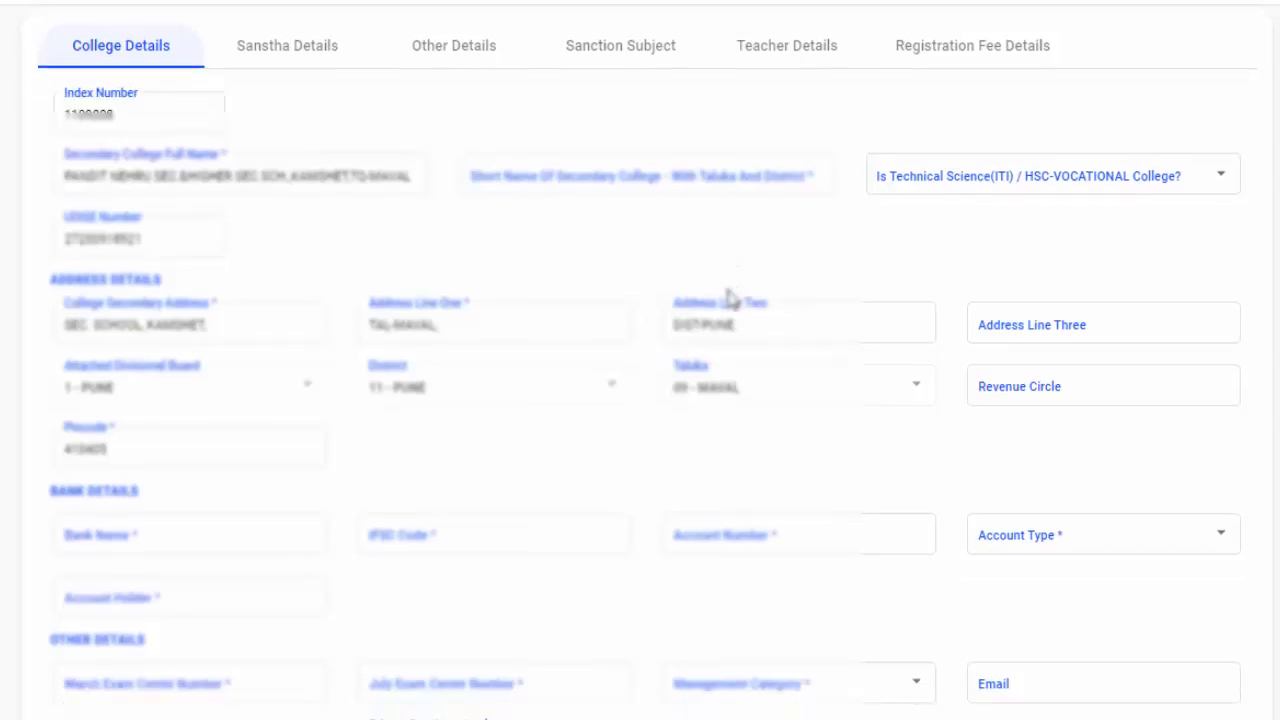
scroll(728, 298, "up", 1)
scroll(728, 298, "down", 1)
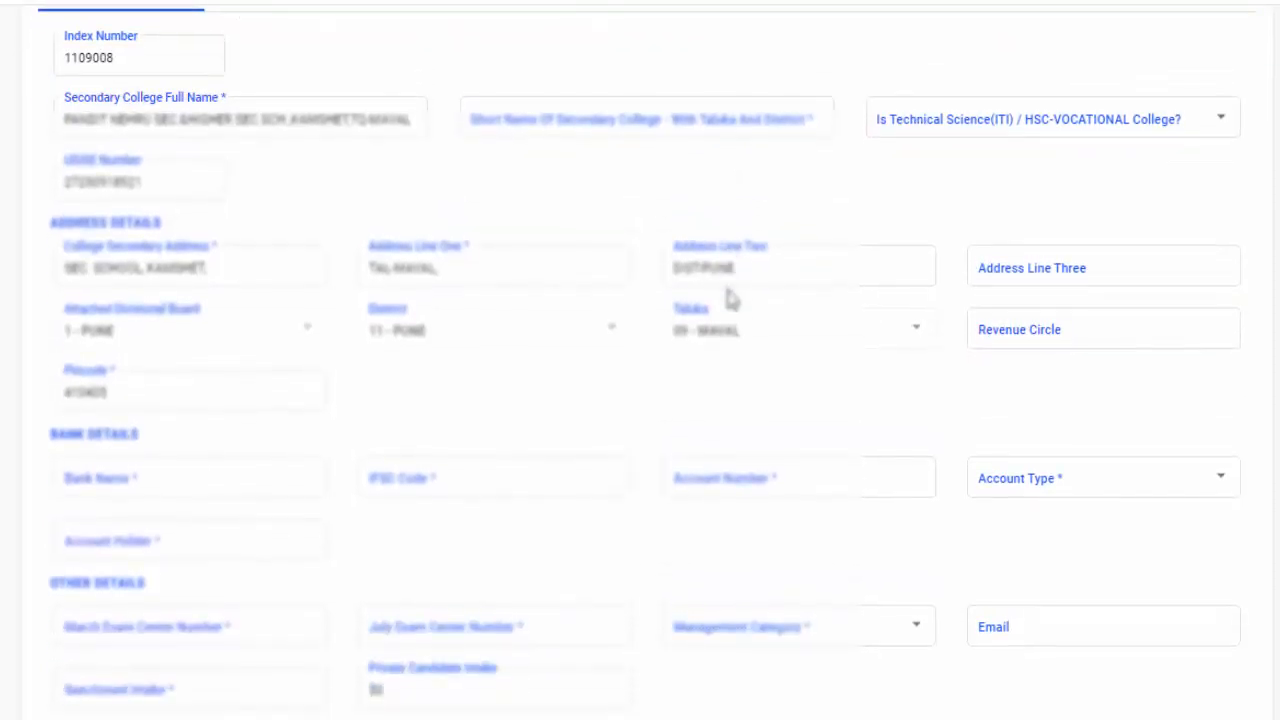
scroll(731, 299, "up", 1)
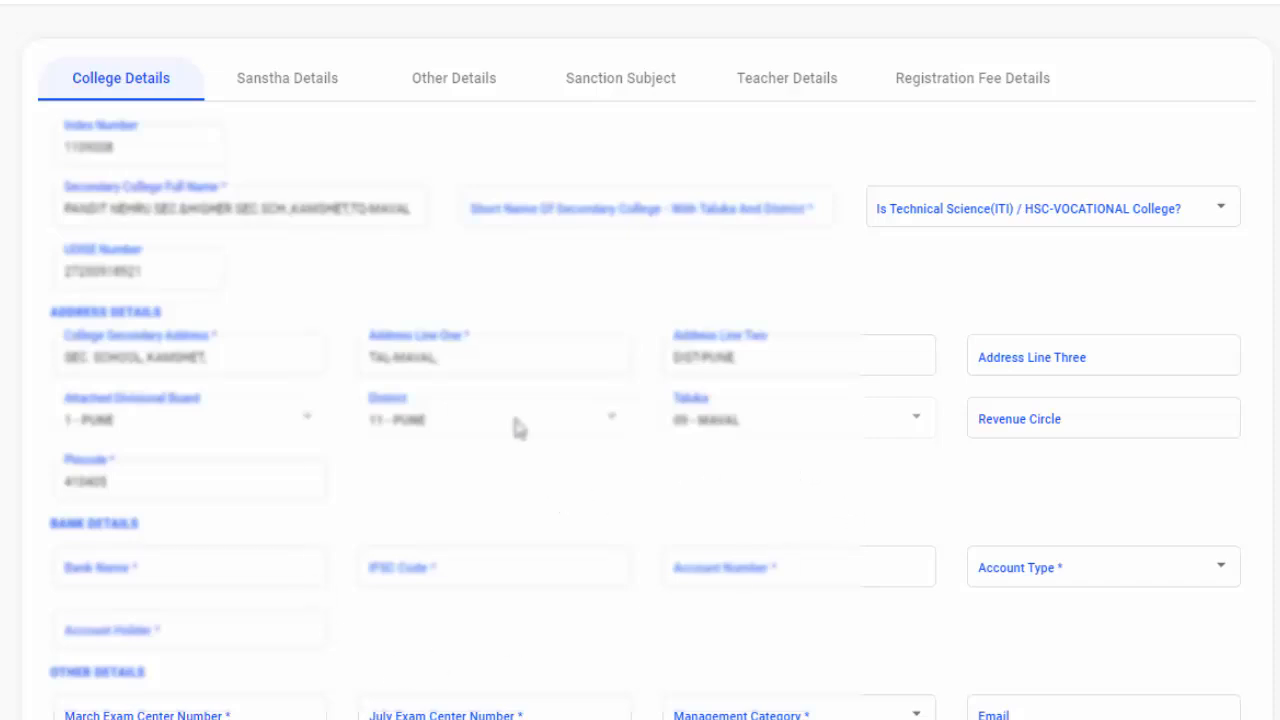
scroll(517, 429, "down", 3)
scroll(451, 237, "up", 1)
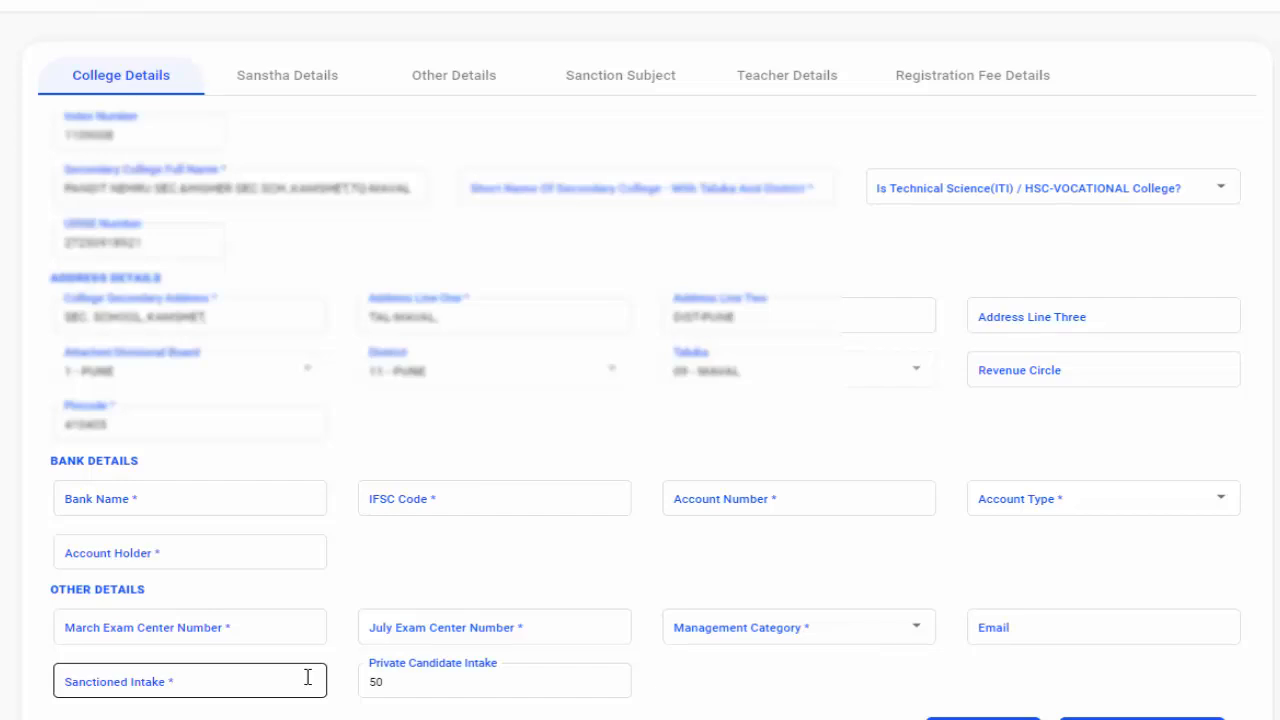
Step: Review the fields in Sanstha Details and in Other Details, from medium and stream down to teacher details
left_click(269, 84)
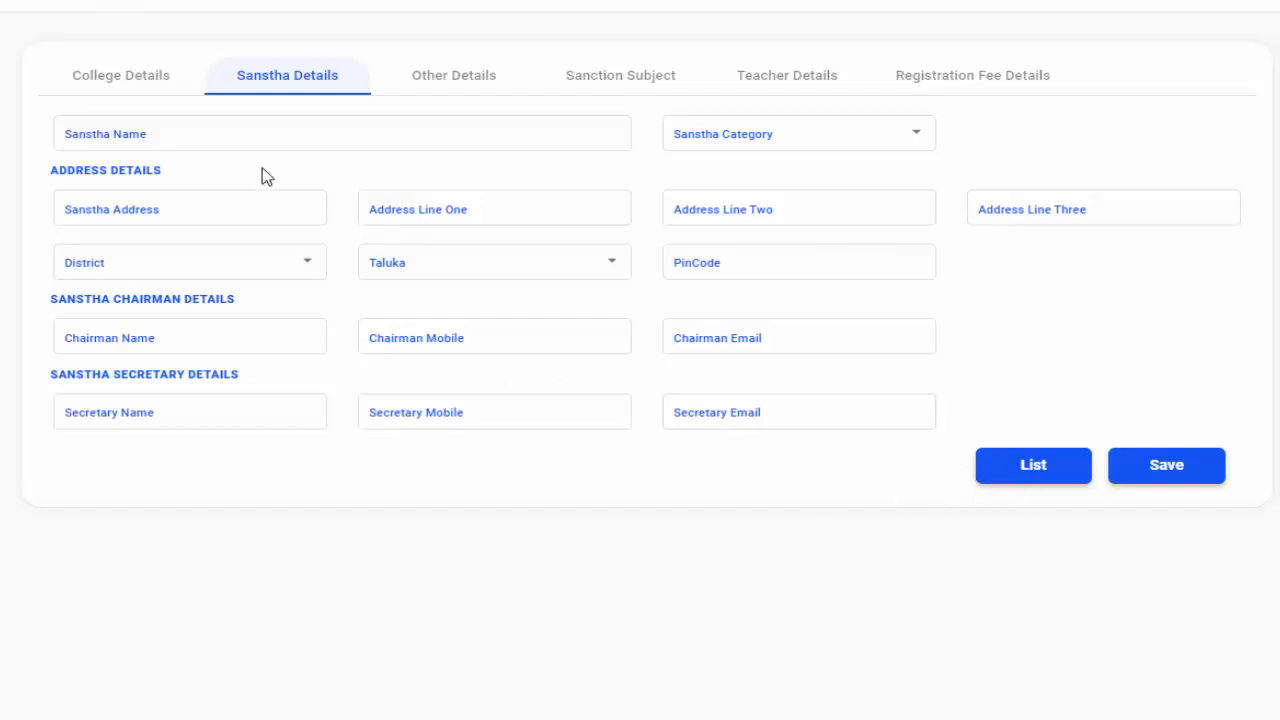
left_click(451, 80)
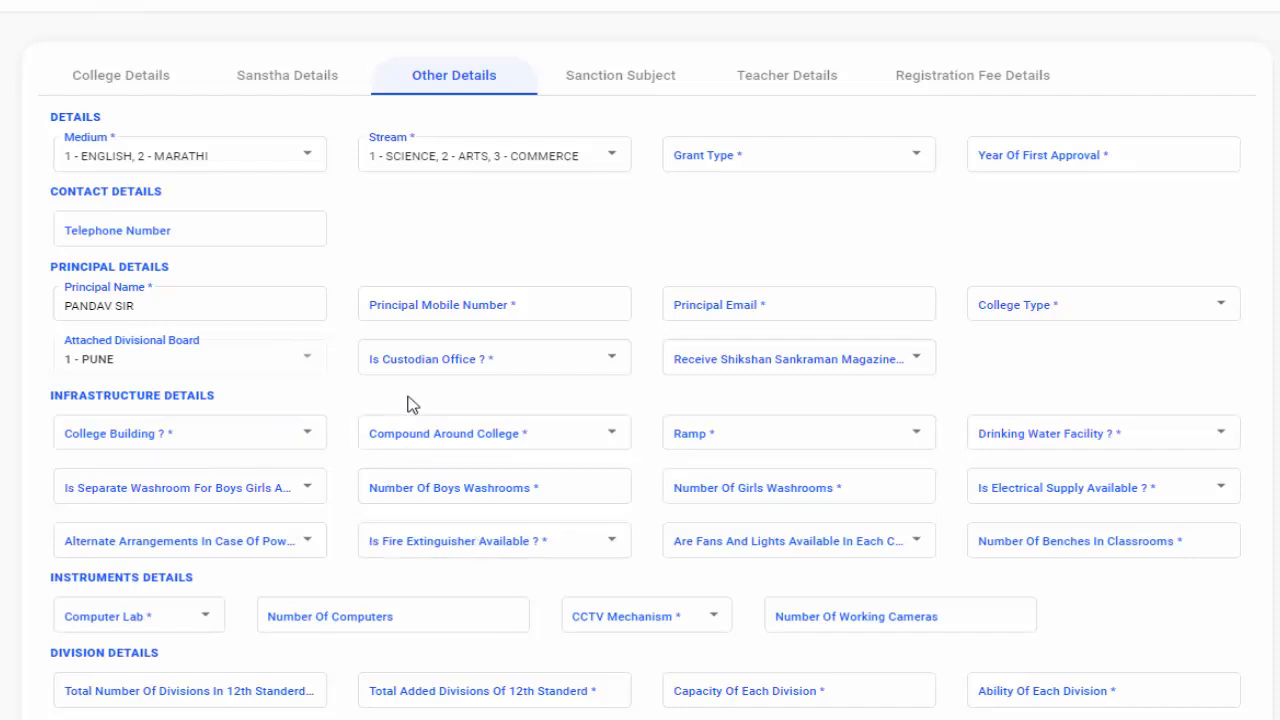
scroll(247, 543, "down", 2)
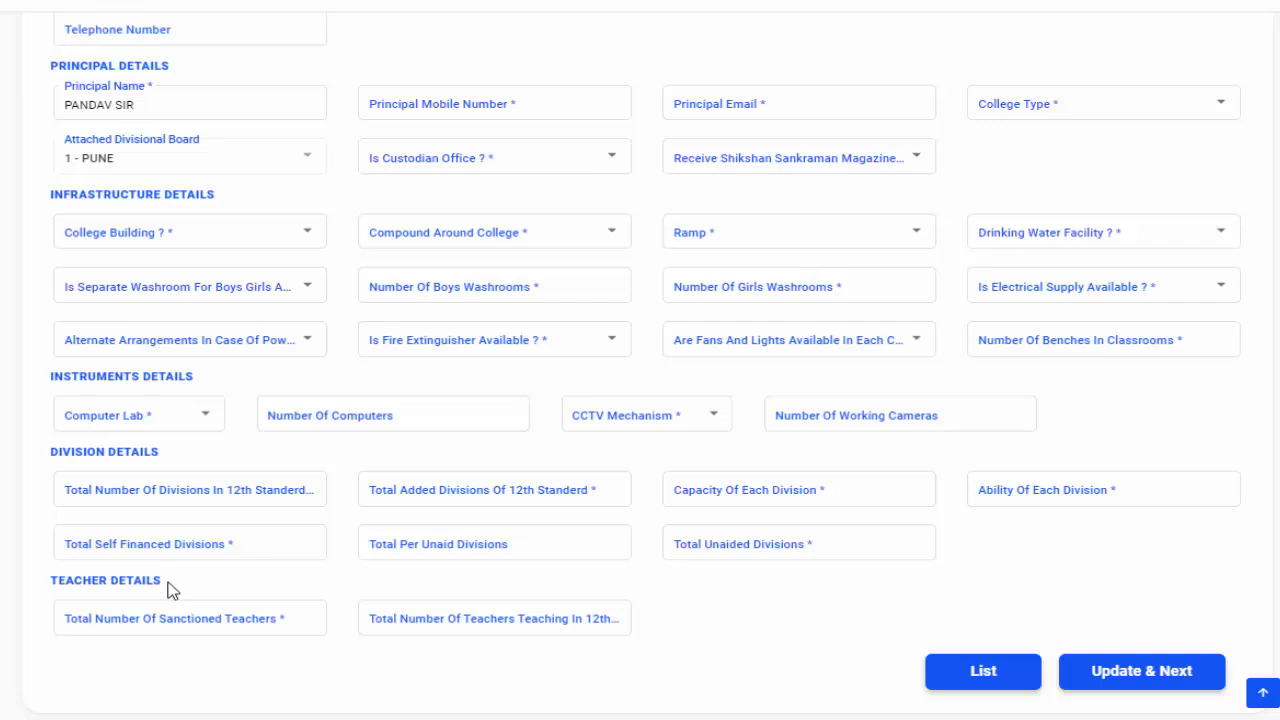
scroll(234, 611, "down", 1)
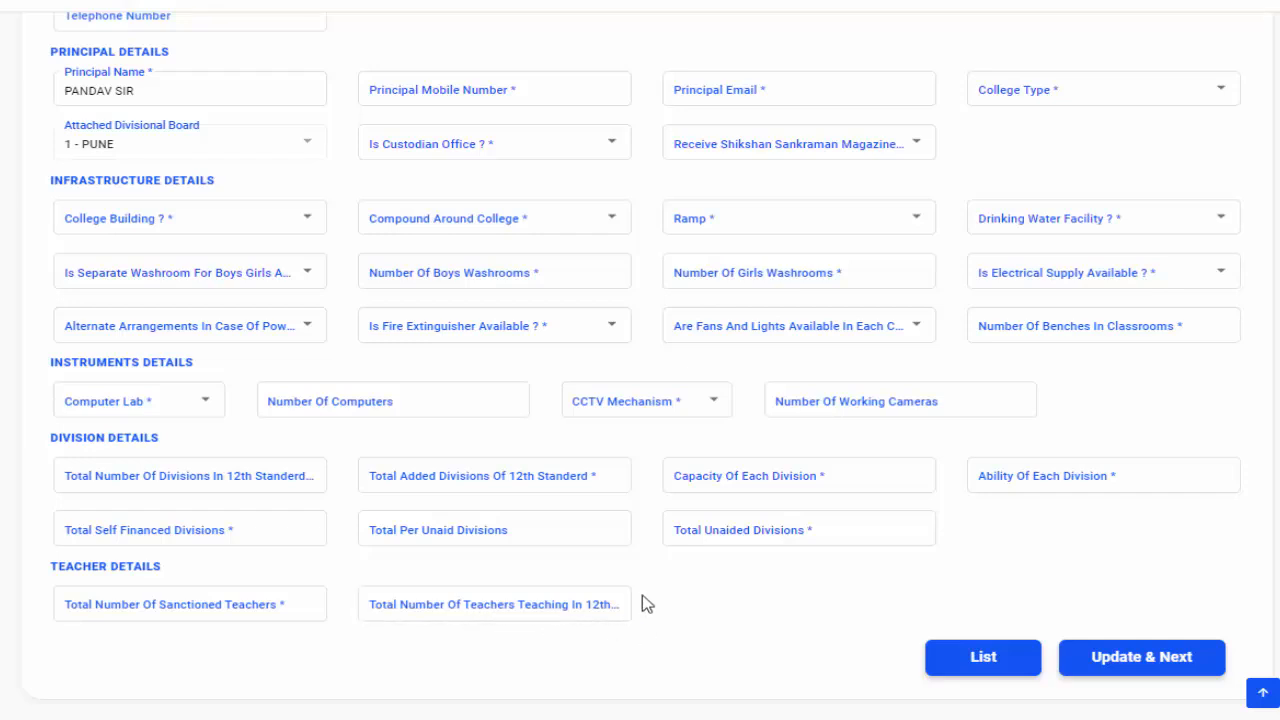
scroll(820, 622, "up", 3)
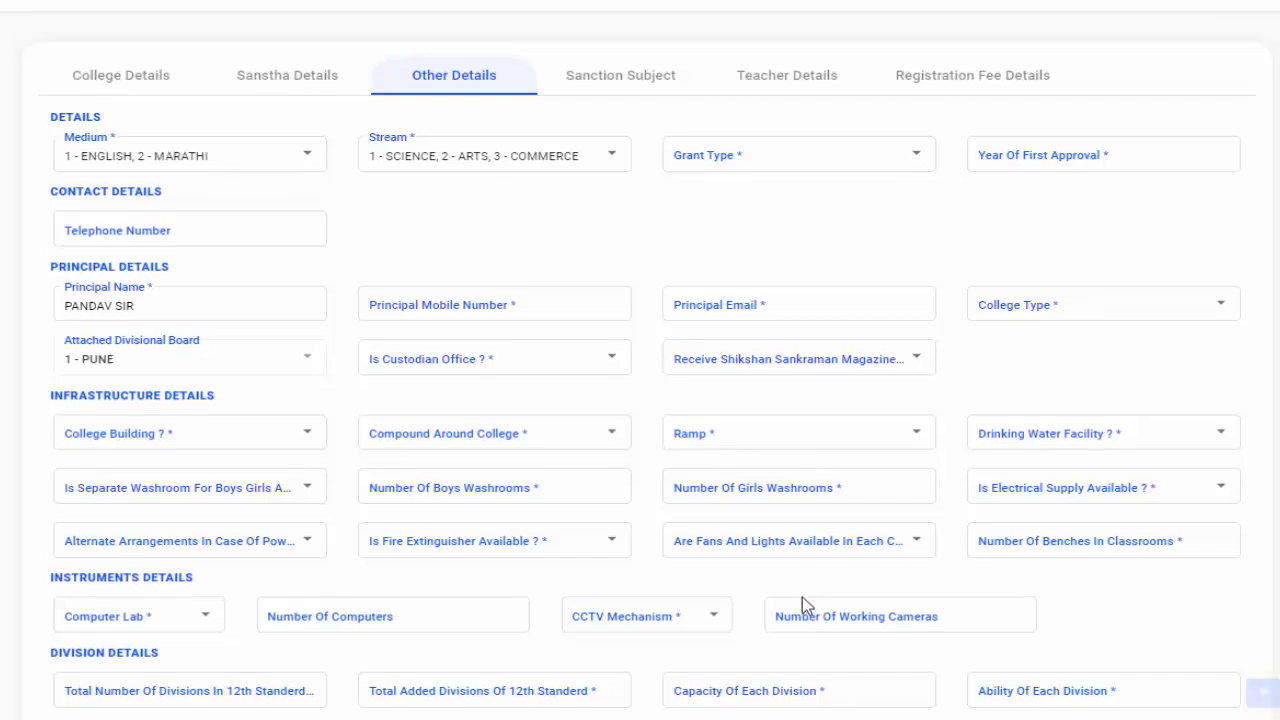
Step: Add a second subject row to the college's Sanction Subject table
left_click(619, 88)
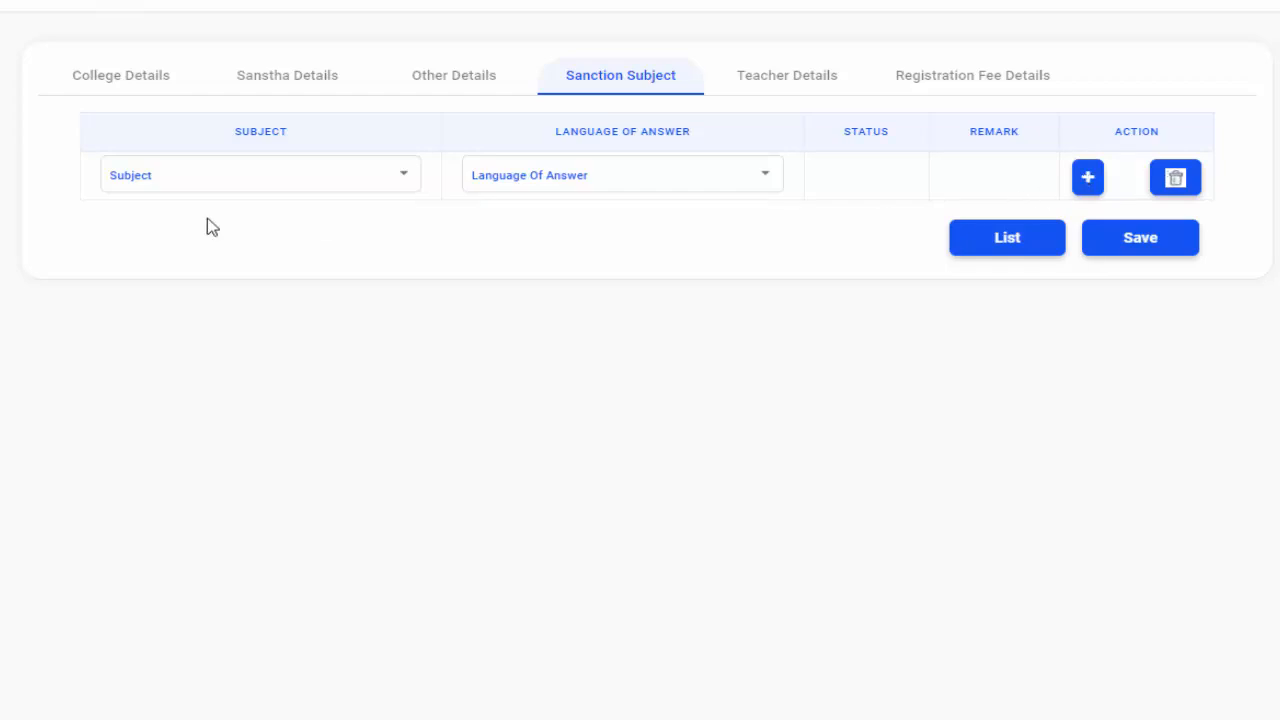
left_click(1087, 186)
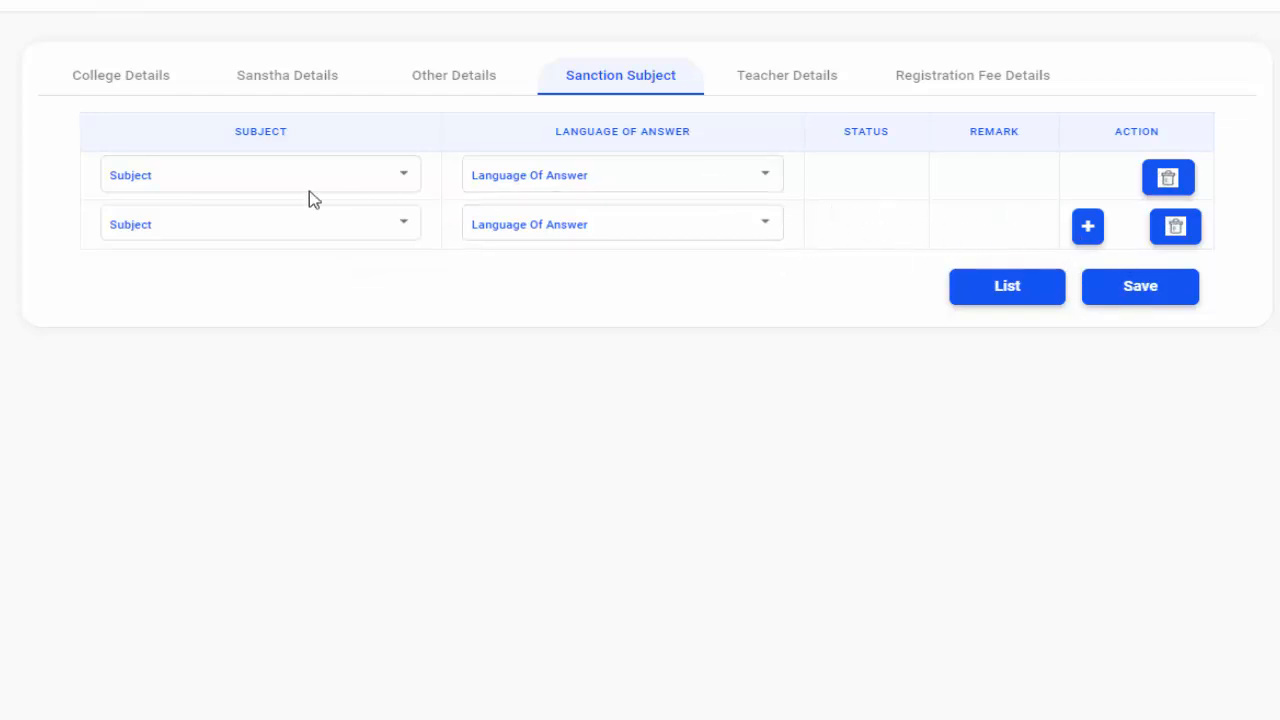
Step: Open a new teacher entry, examine its professional, other and teaching experience fields, and close it without saving
left_click(779, 89)
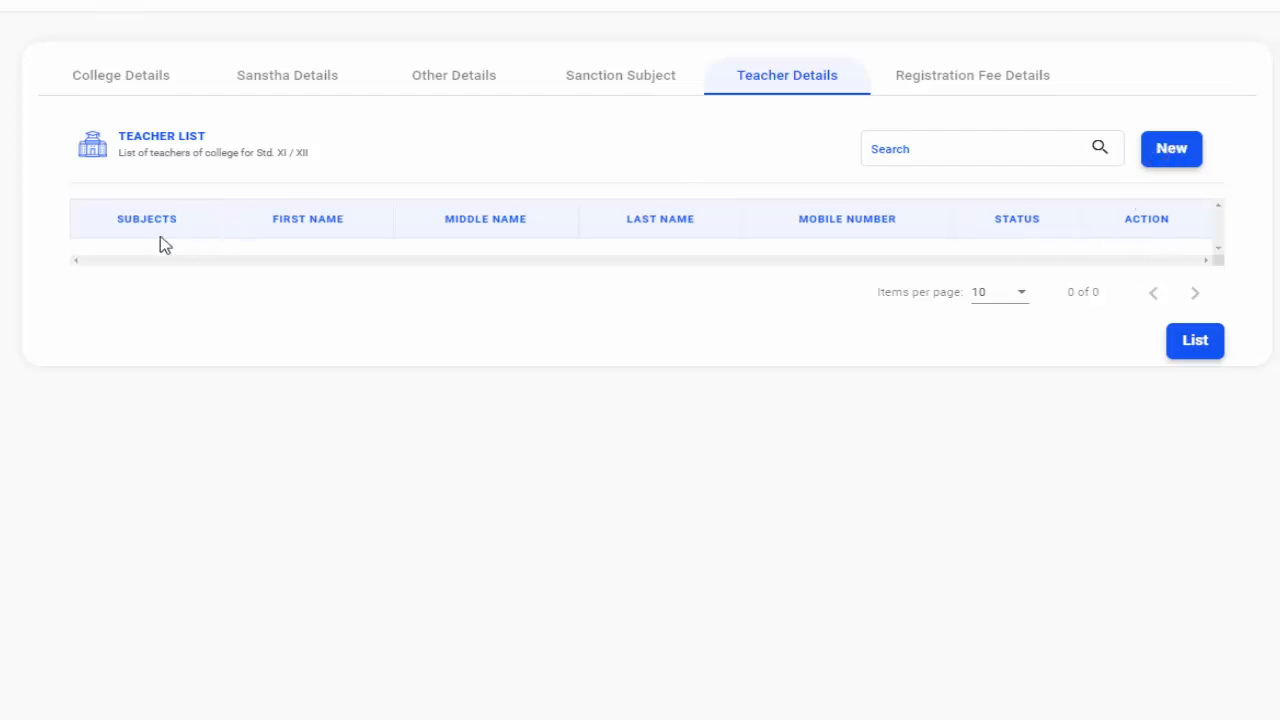
left_click(1172, 152)
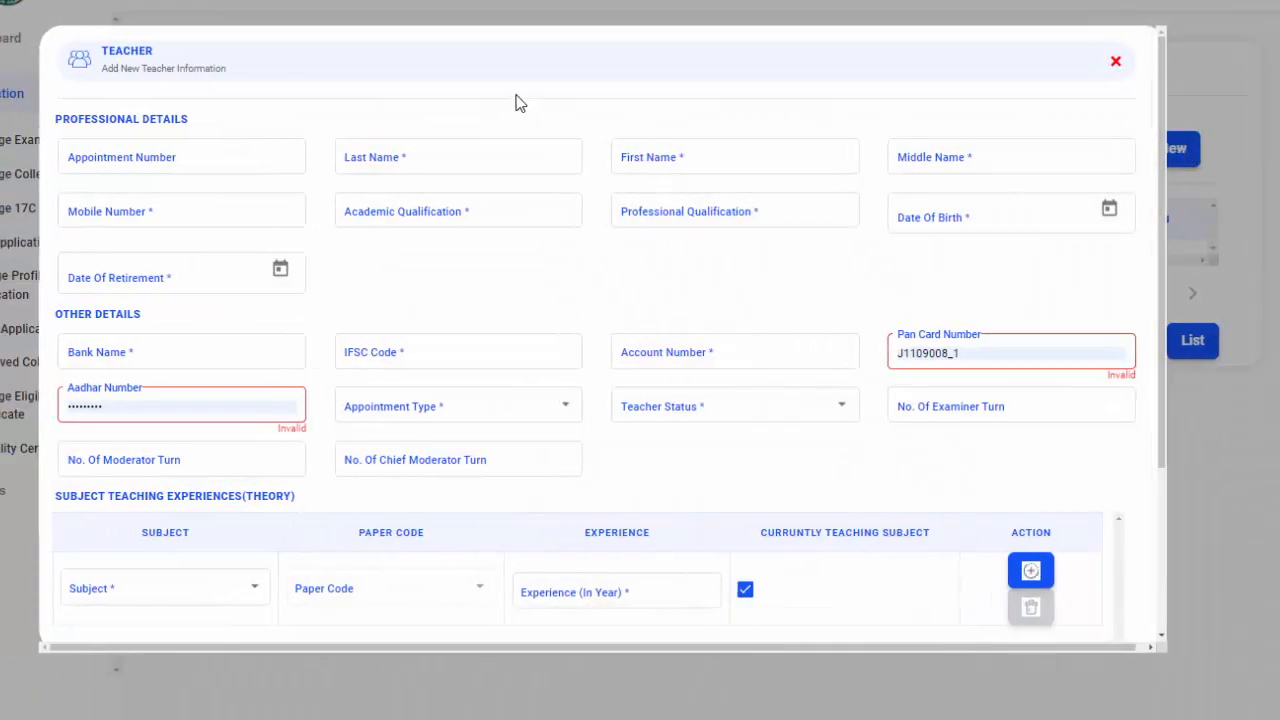
scroll(166, 497, "down", 3)
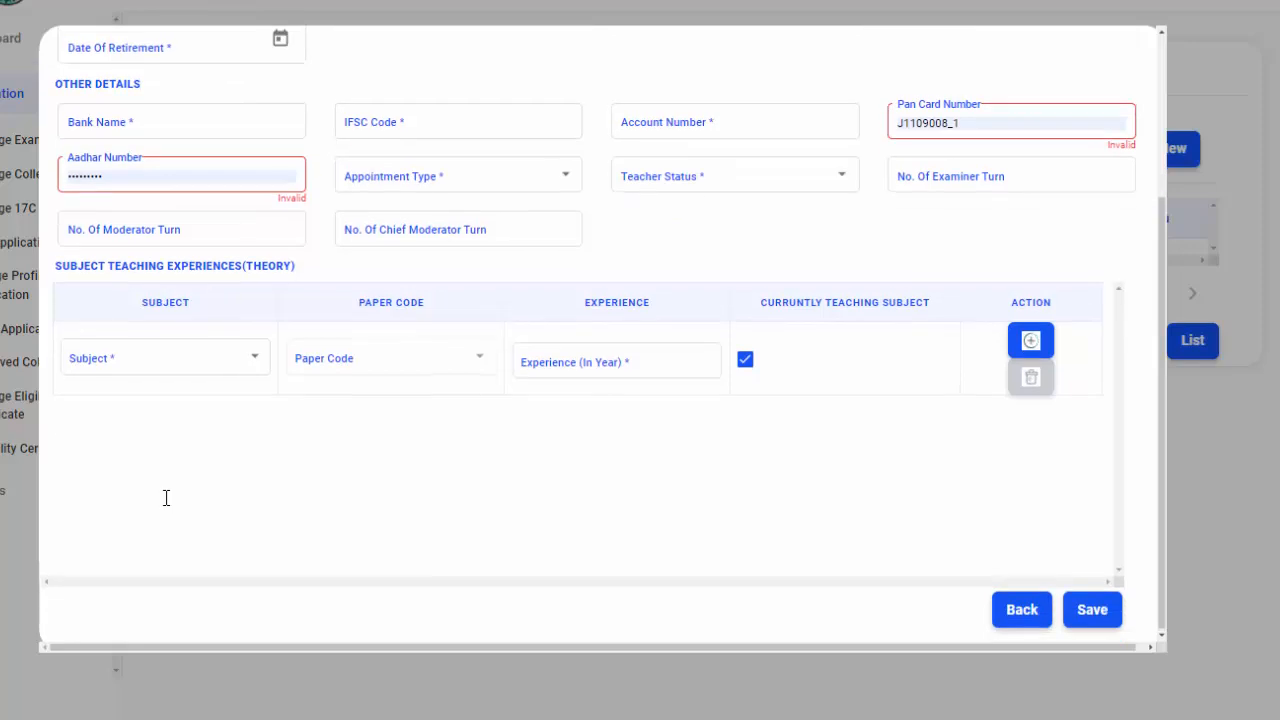
scroll(166, 497, "up", 3)
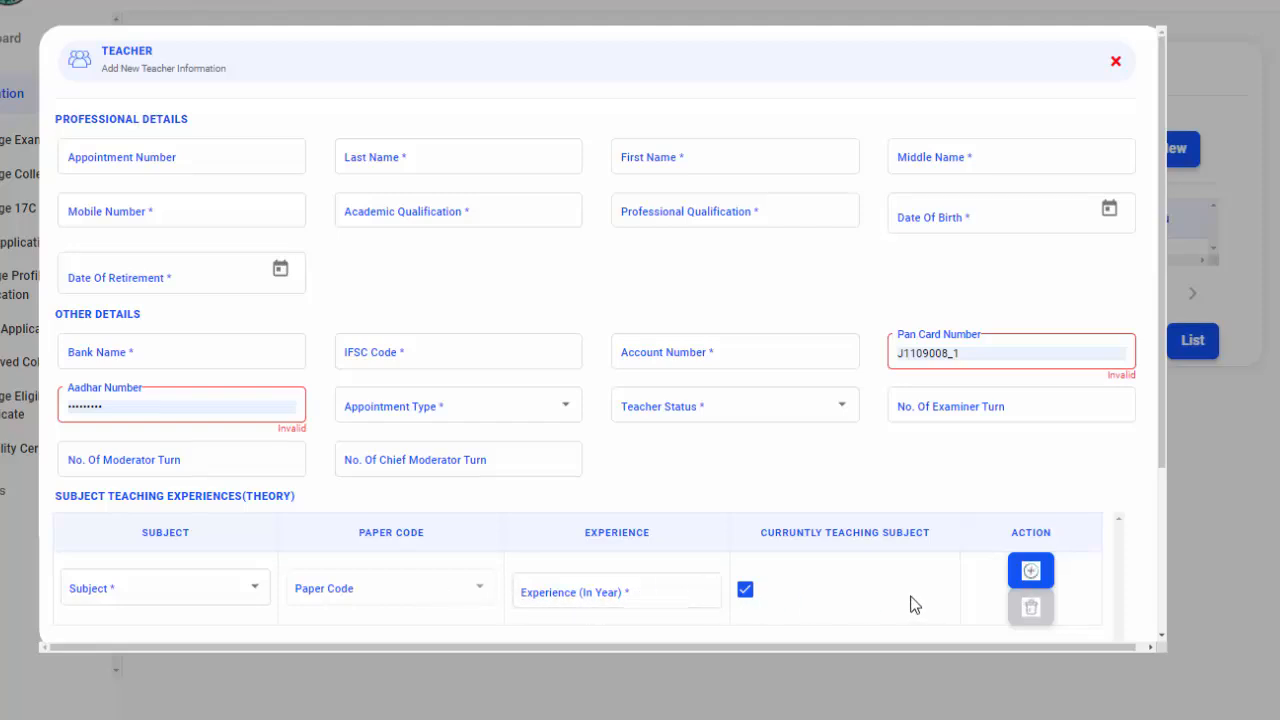
scroll(920, 520, "down", 3)
scroll(904, 511, "up", 3)
scroll(904, 511, "down", 1)
scroll(904, 511, "up", 1)
scroll(909, 446, "down", 3)
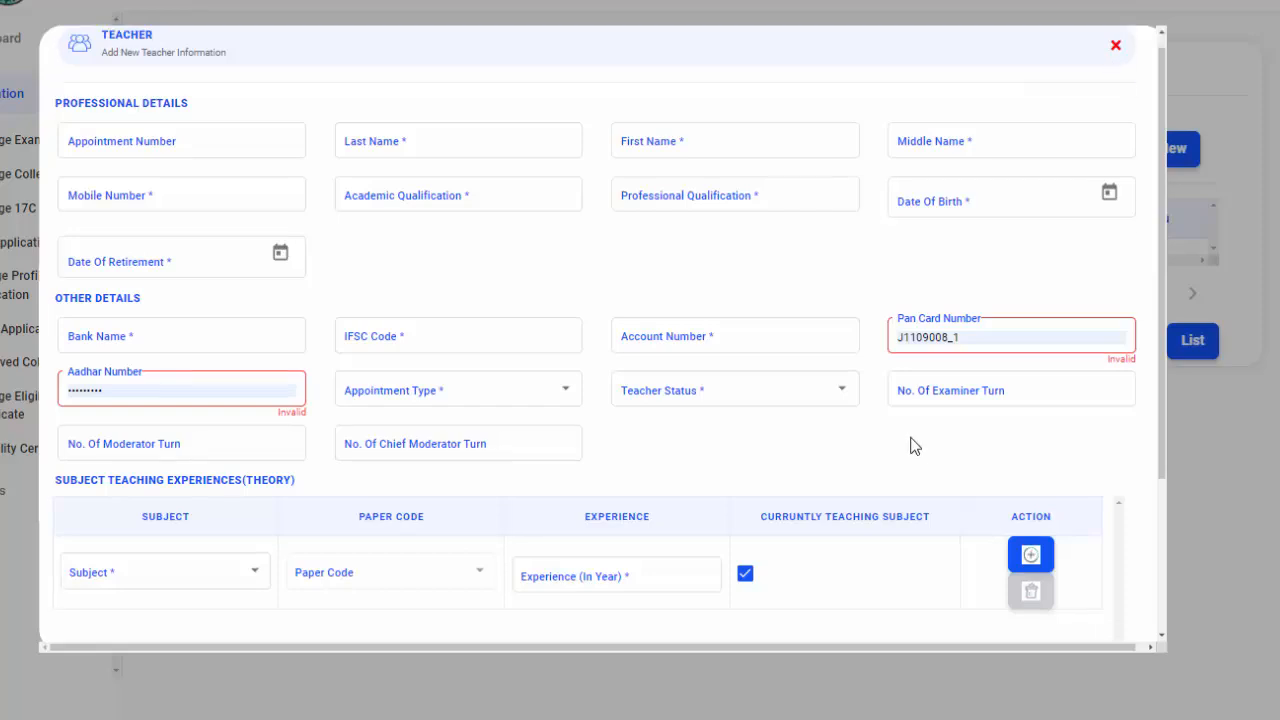
scroll(967, 288, "up", 3)
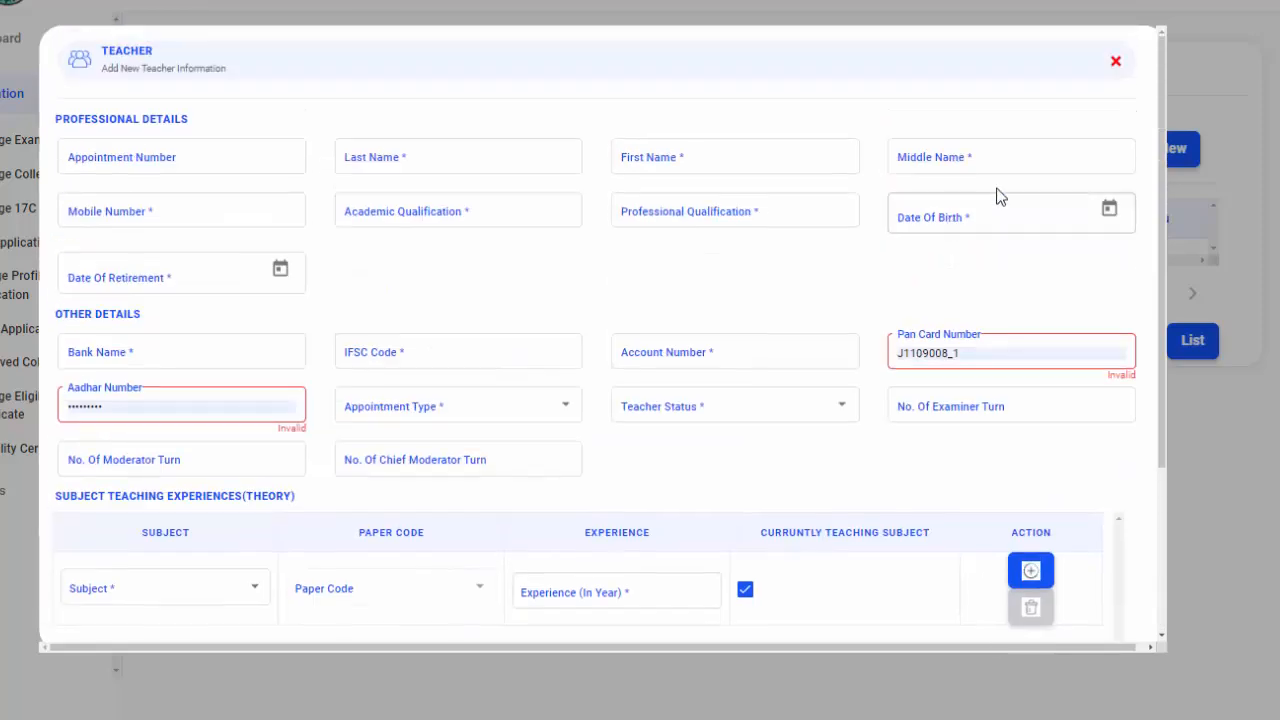
left_click(1116, 58)
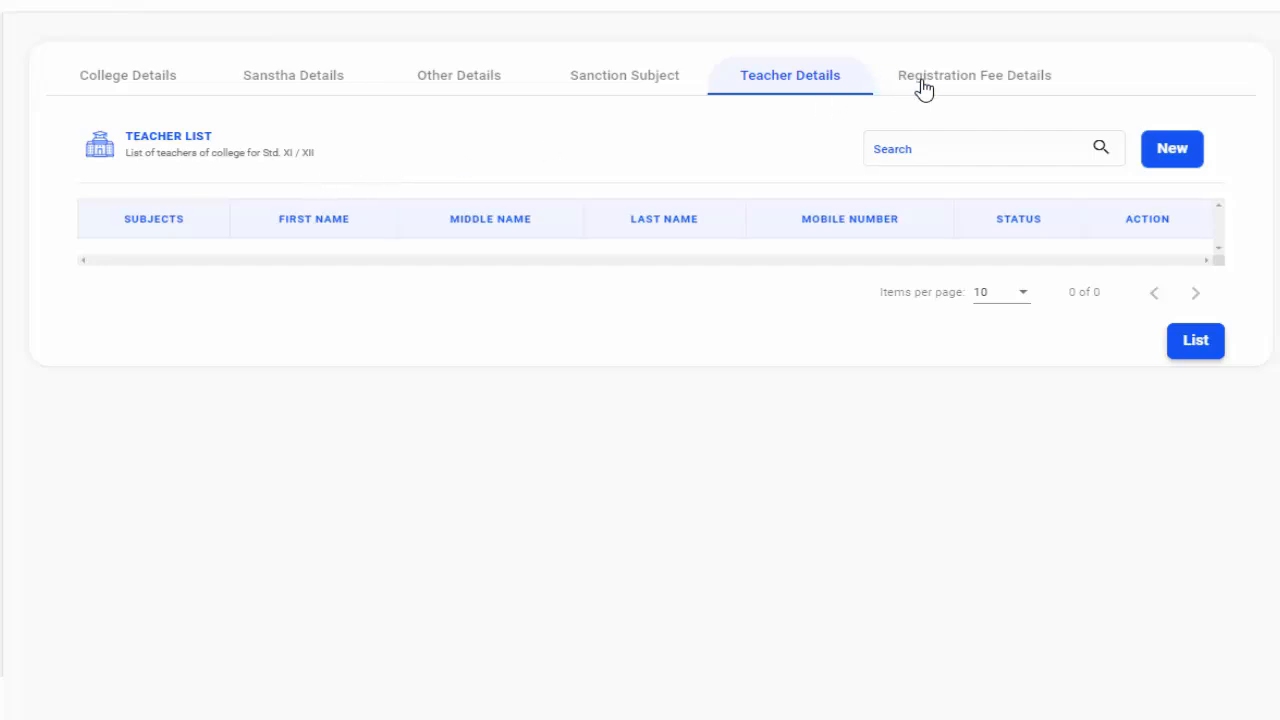
Step: In the registration fee details, set both Registration Fee Paid and Shikshan Sankraman Fee to YES
left_click(958, 80)
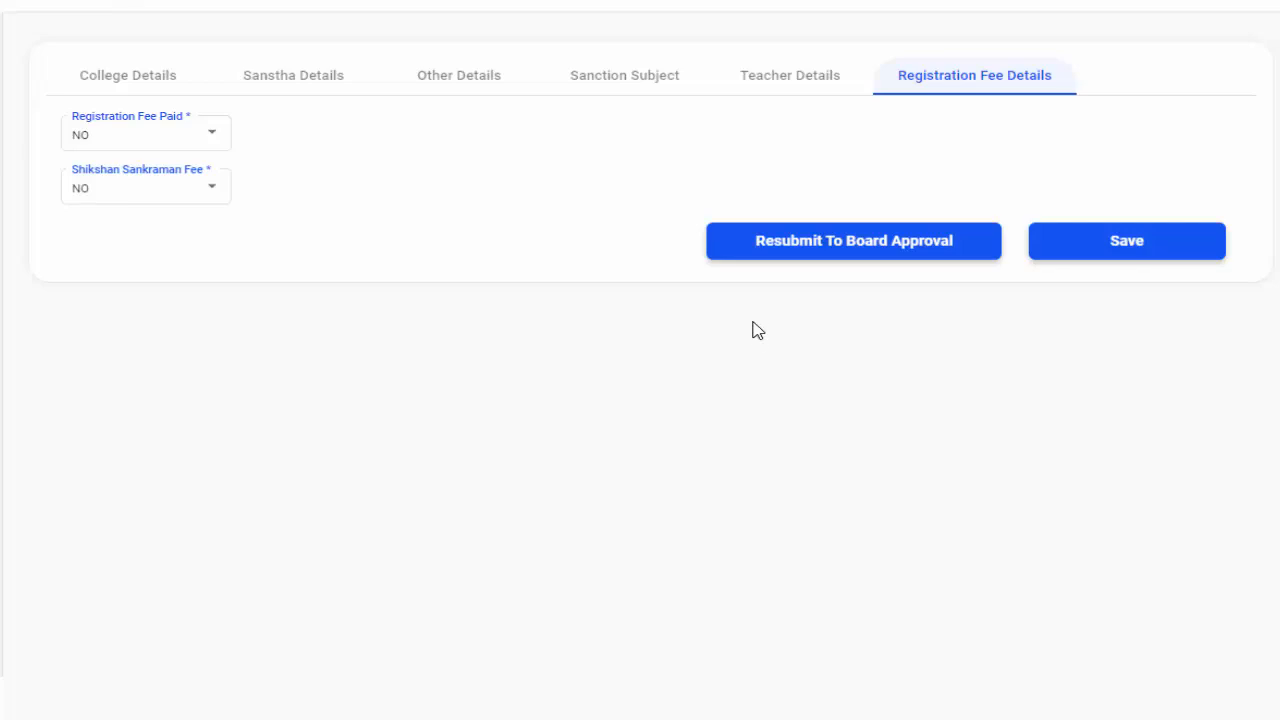
left_click(216, 138)
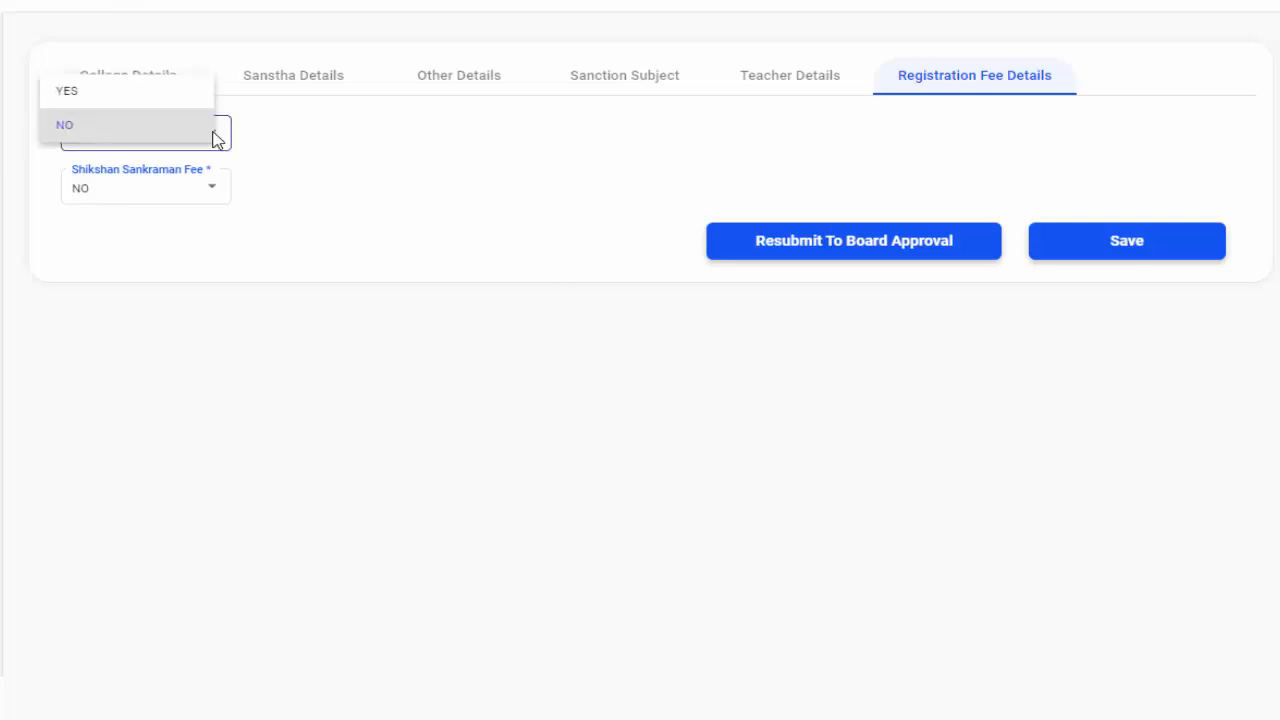
left_click(137, 97)
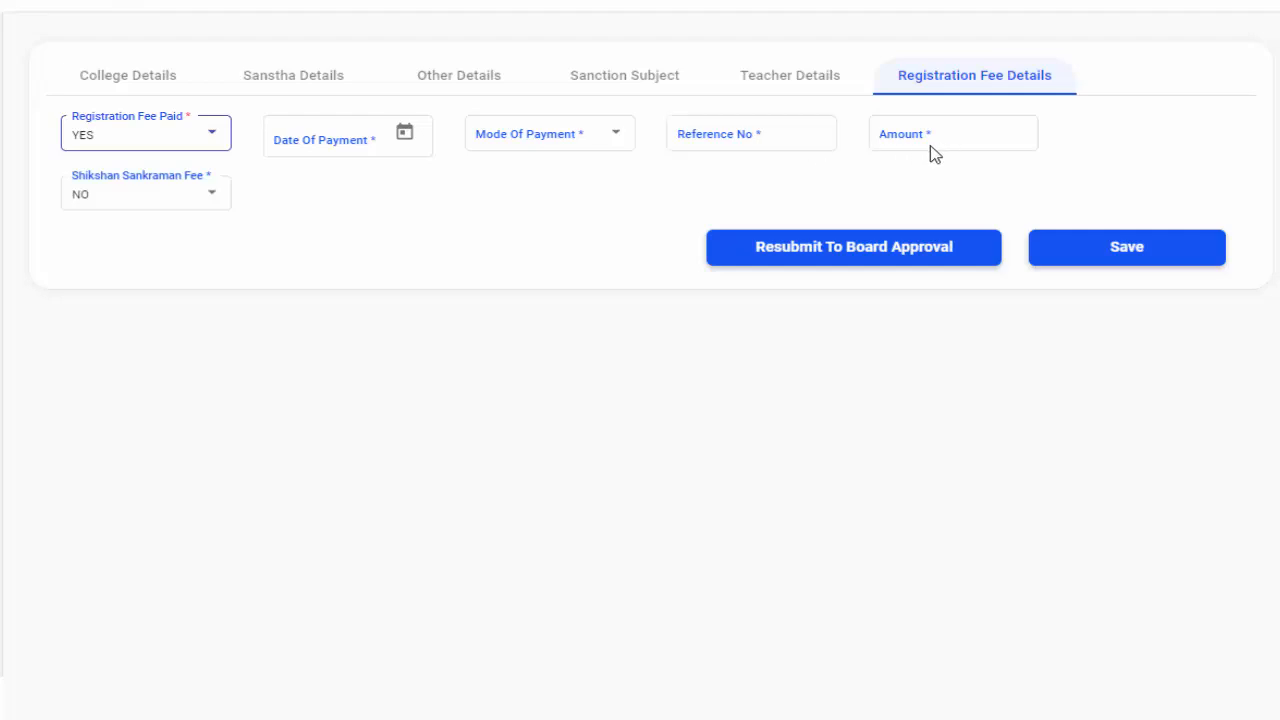
left_click(211, 202)
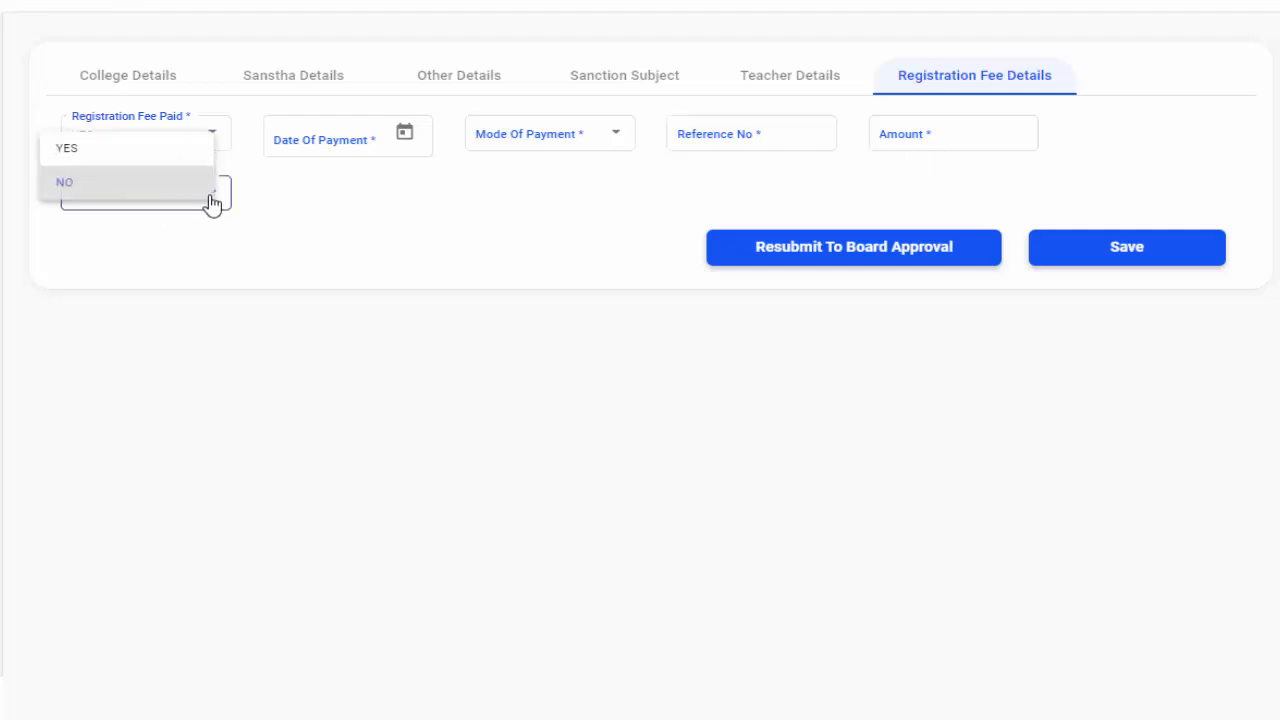
left_click(131, 150)
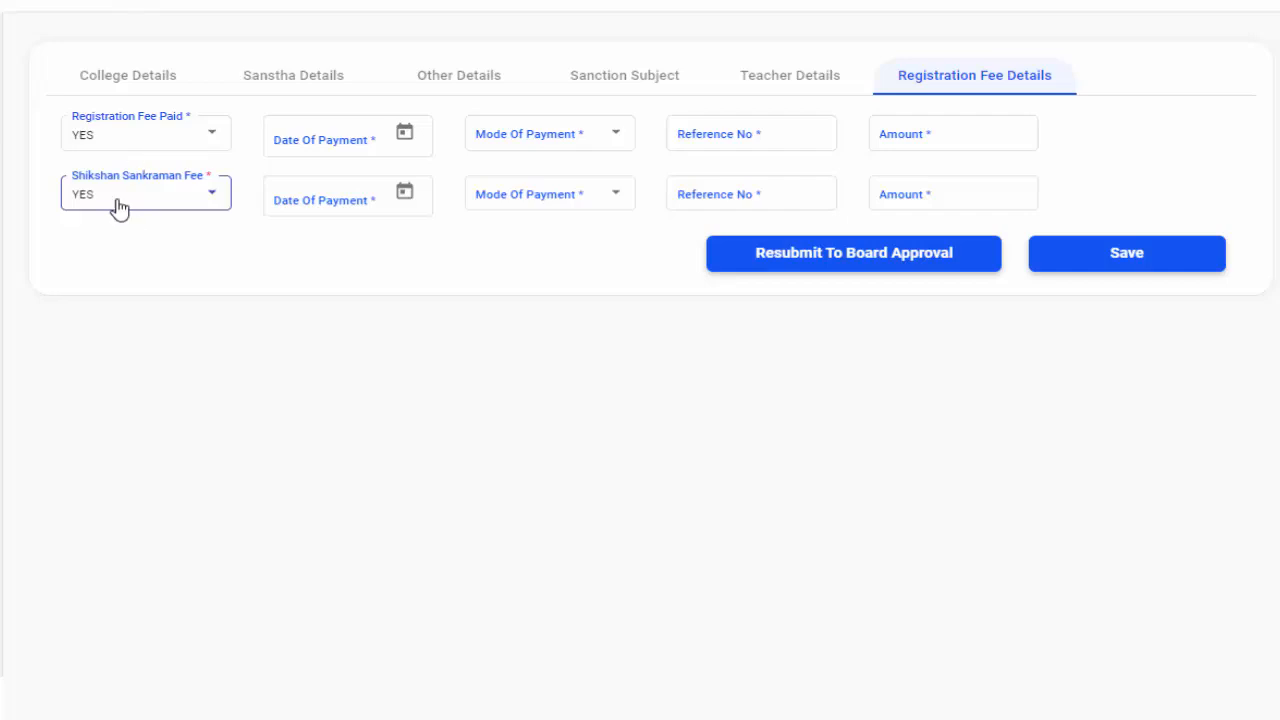